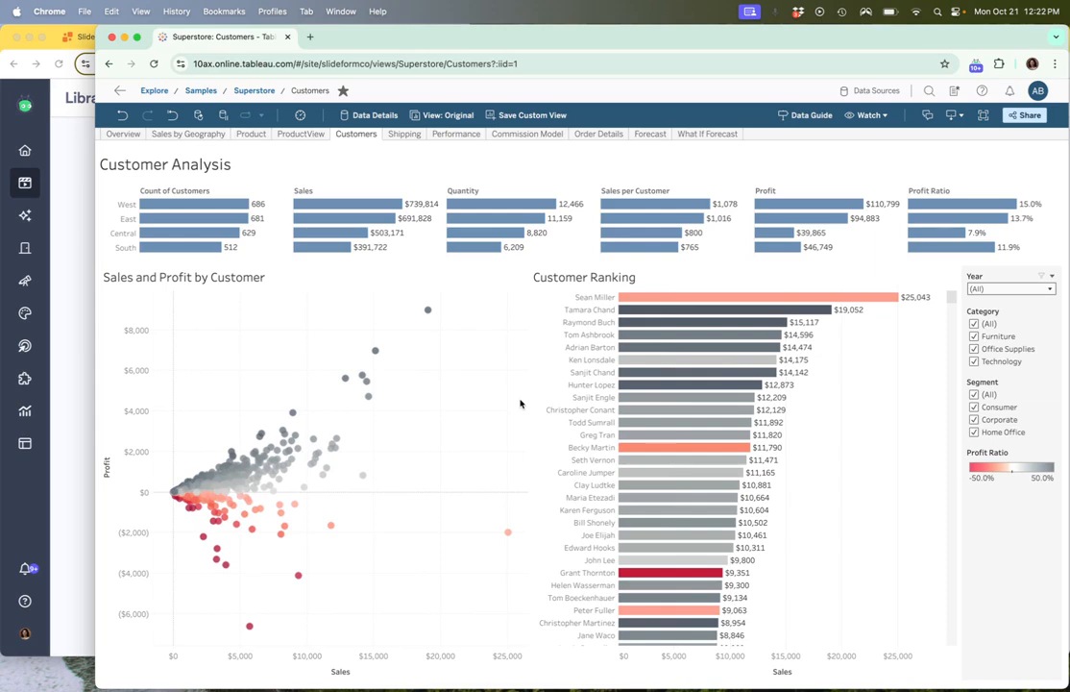
Switch to the generated SuperStore Customer Categories - 2023 deck in Google Slides and examine the Sales Overview slide's Total Profit text.
{"action": "left_click", "coordinate": [49, 35]}
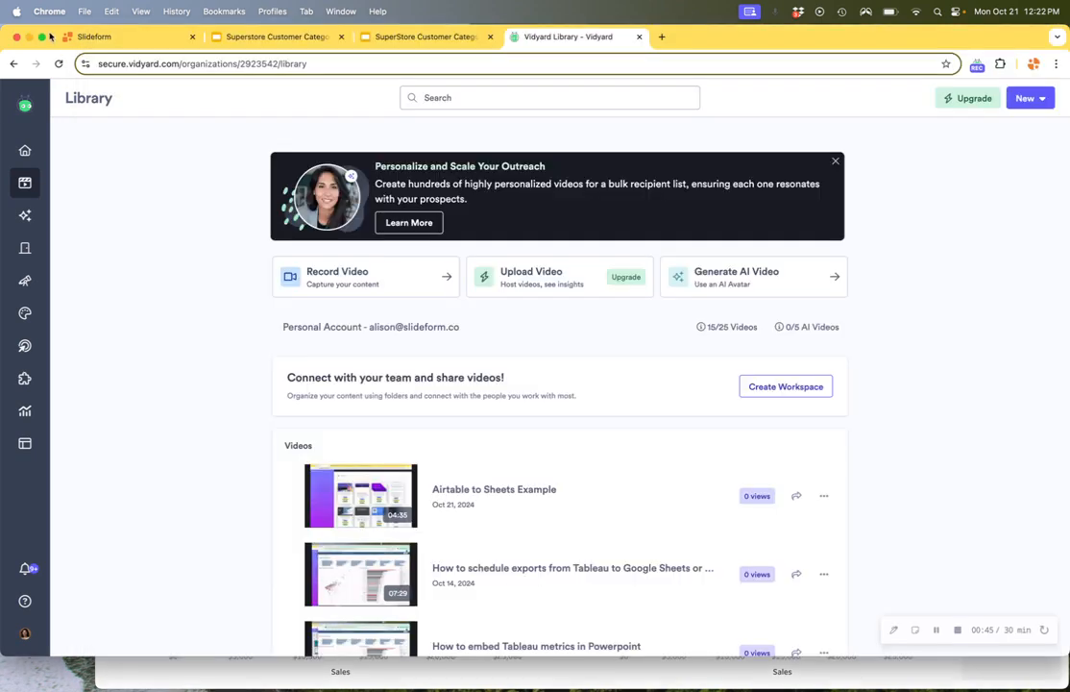
{"action": "left_click", "coordinate": [84, 37]}
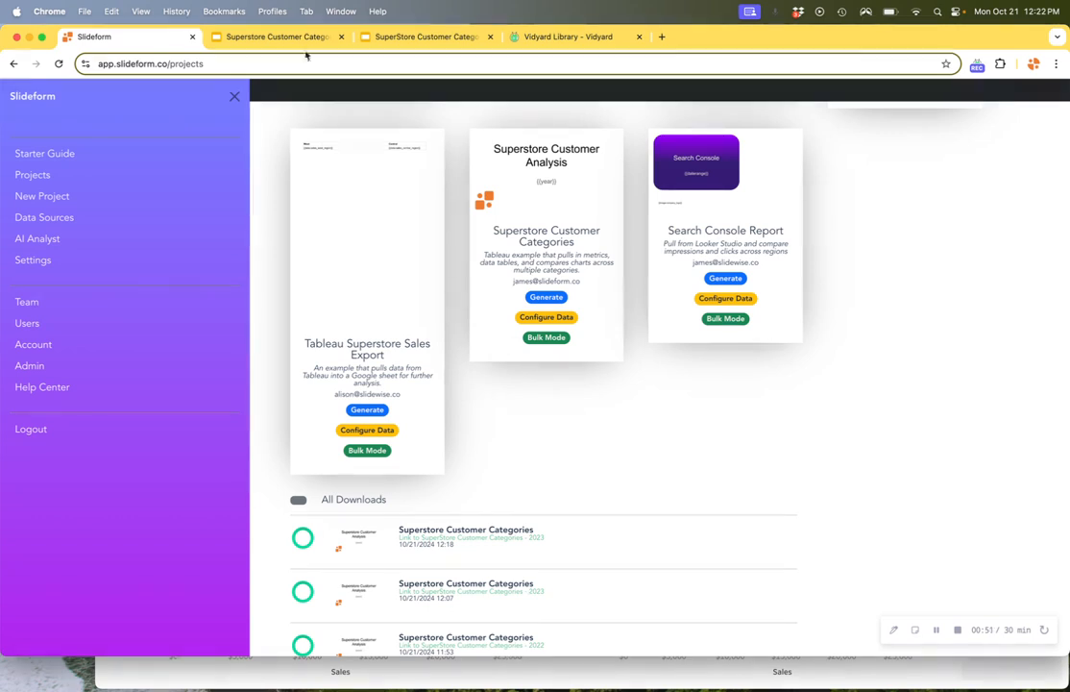
{"action": "left_click", "coordinate": [401, 38]}
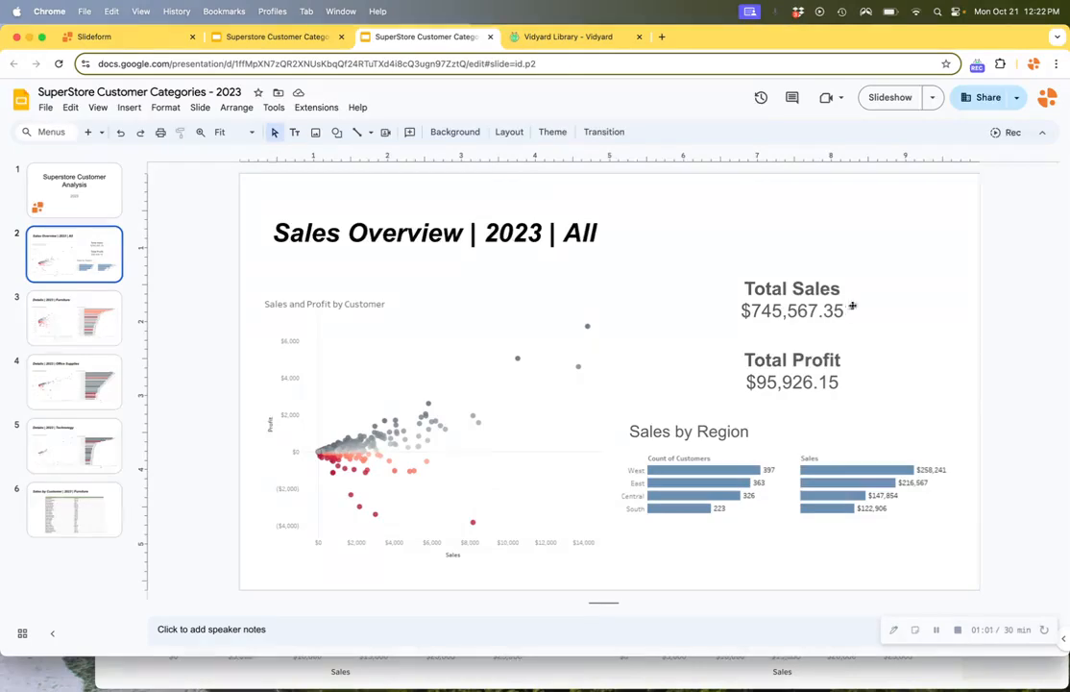
{"action": "left_click", "coordinate": [814, 385]}
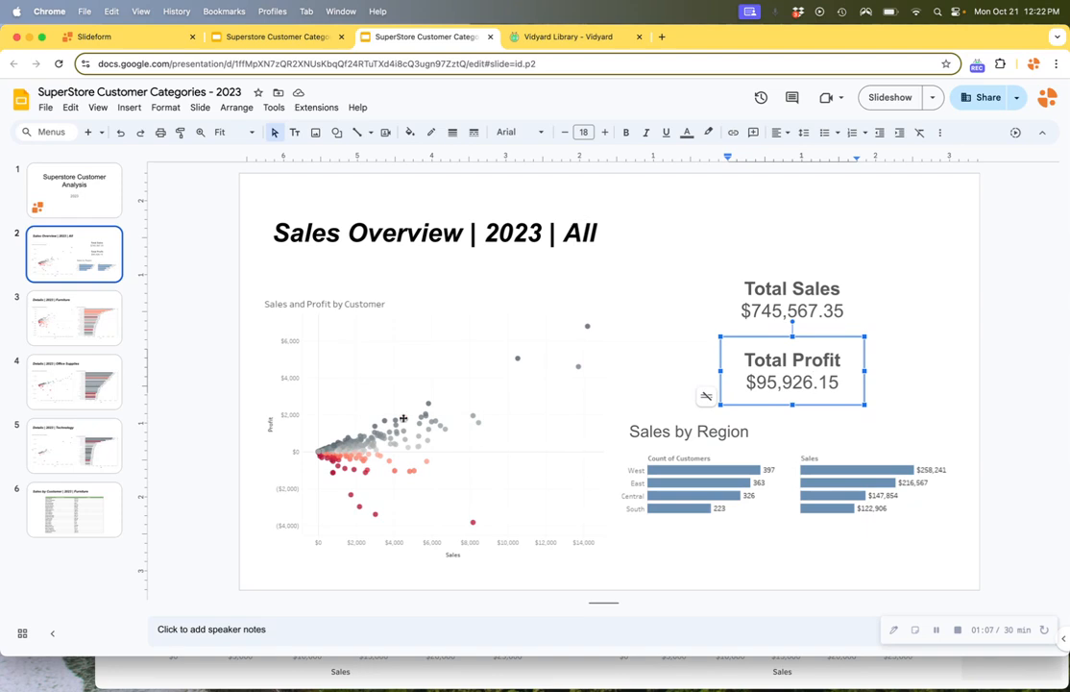
Review the 2023 Details slides for Furniture, Office Supplies and Technology, and the Sales by Customer table slide.
{"action": "left_click", "coordinate": [112, 296]}
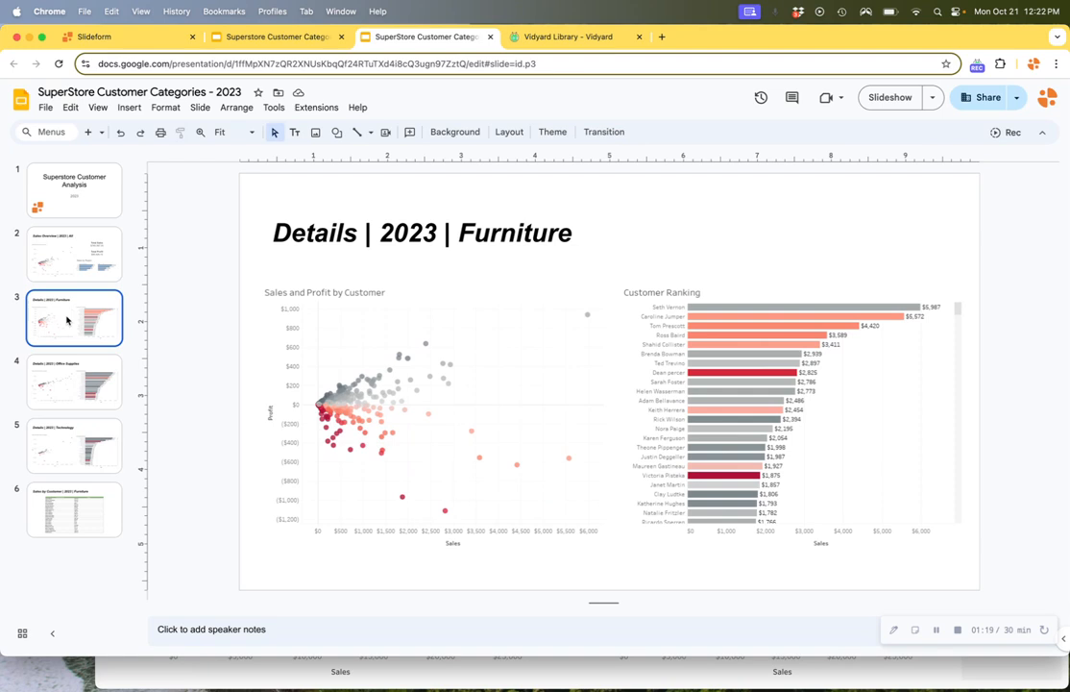
{"action": "left_click", "coordinate": [57, 381]}
{"action": "left_click", "coordinate": [56, 448]}
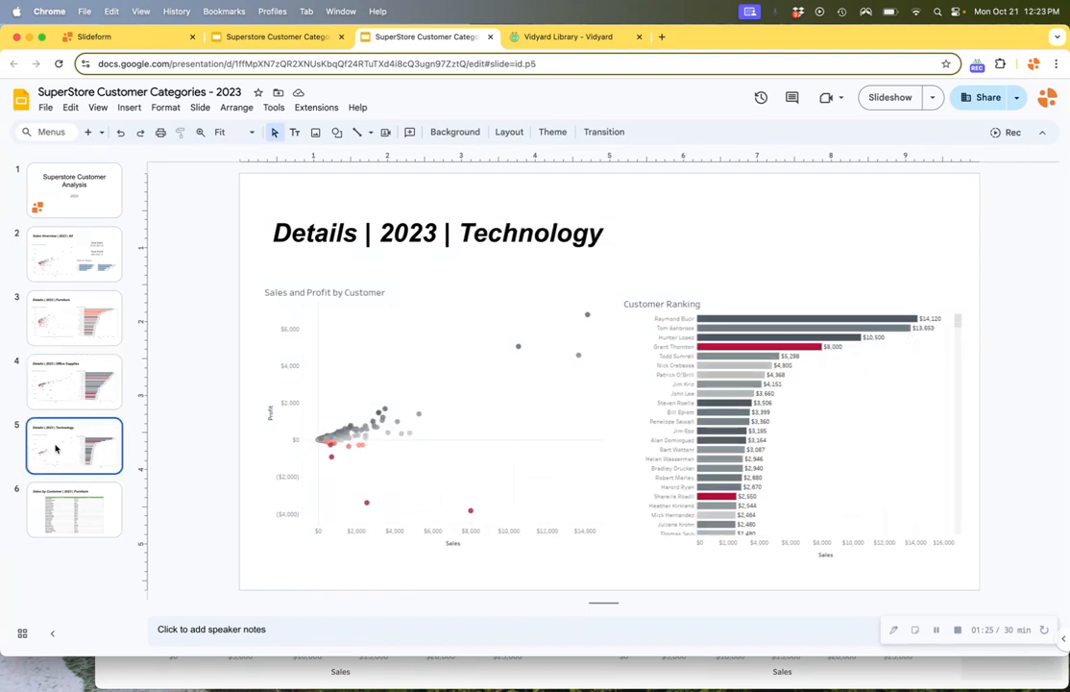
{"action": "key", "text": "Down"}
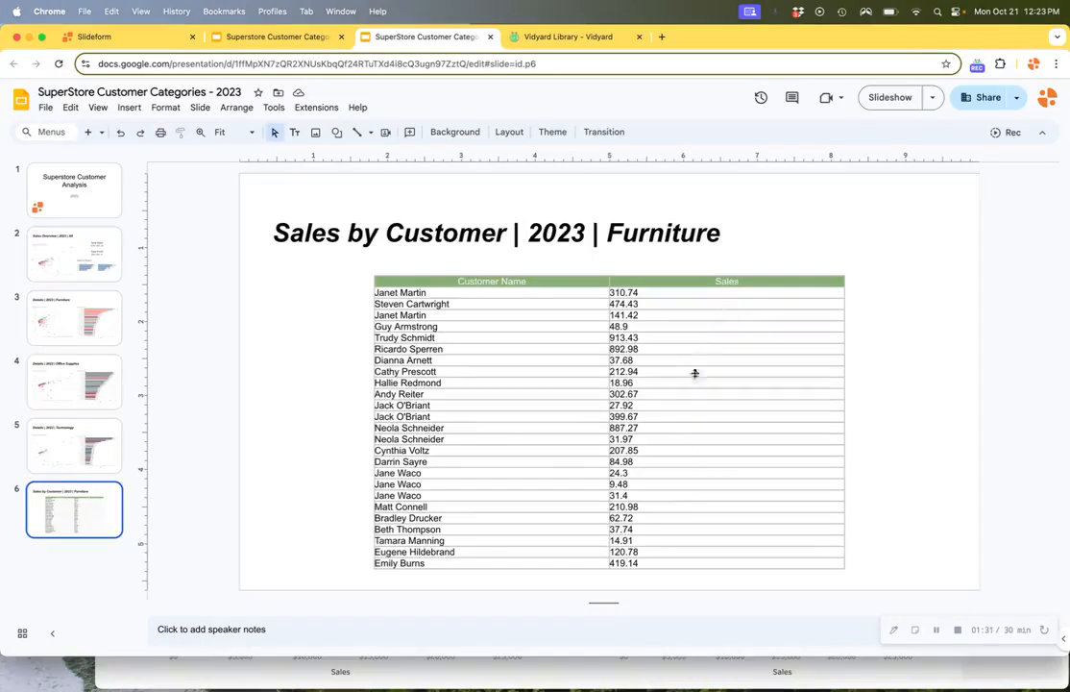
{"action": "left_click", "coordinate": [667, 399]}
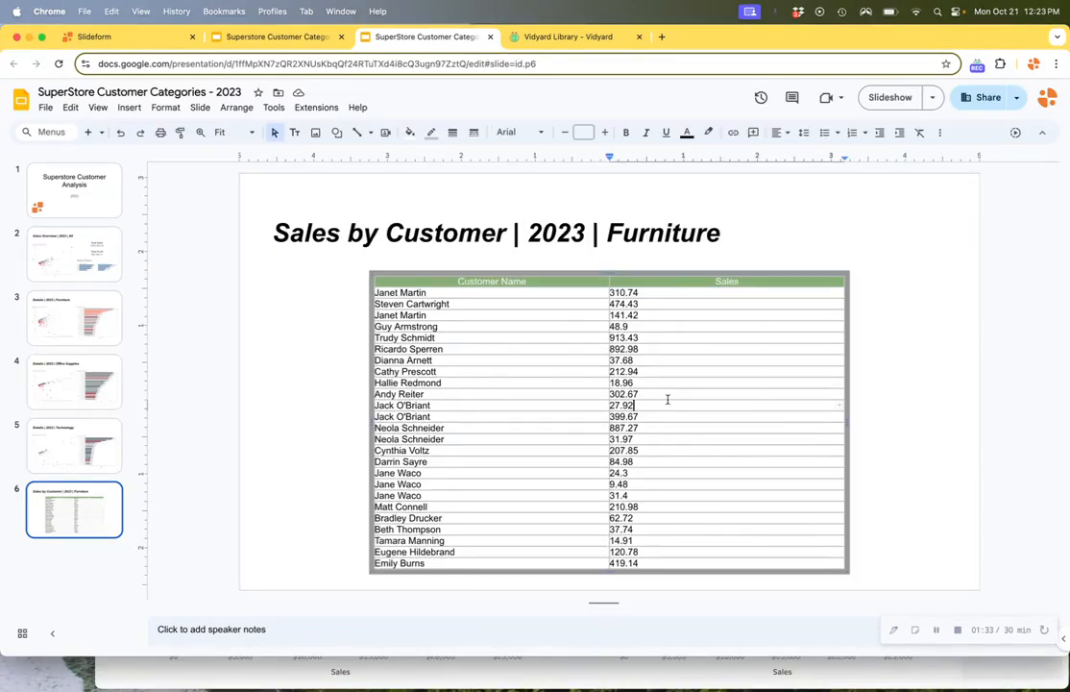
{"action": "left_click", "coordinate": [296, 388]}
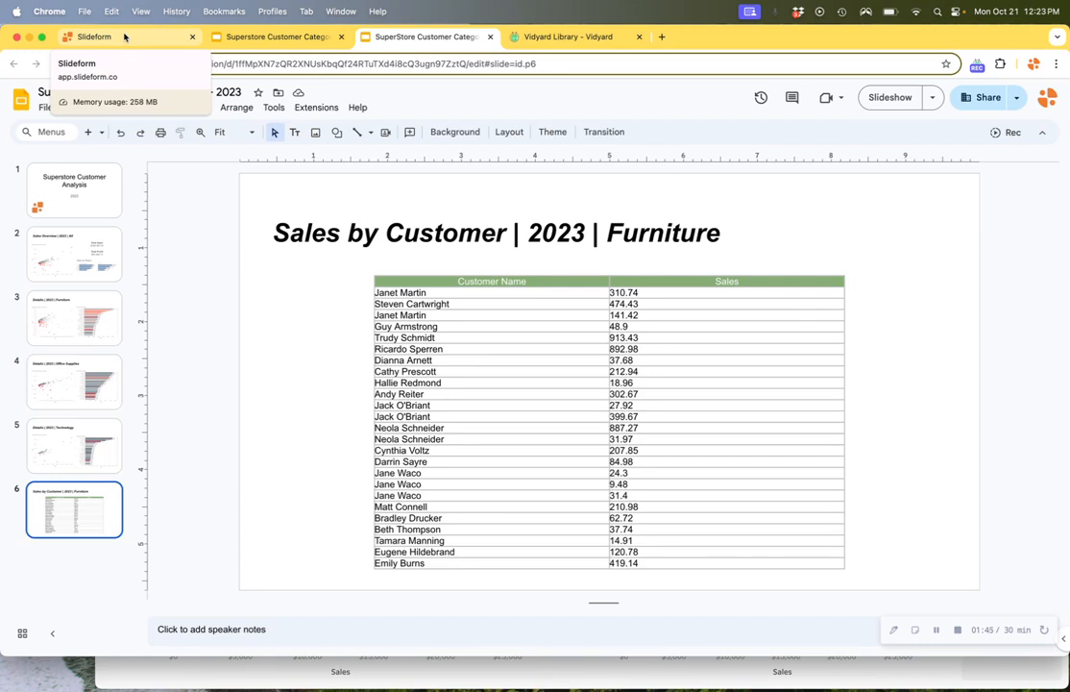
Switch to Slideform and open the configuration of the Tableau Example data source.
{"action": "left_click", "coordinate": [124, 37]}
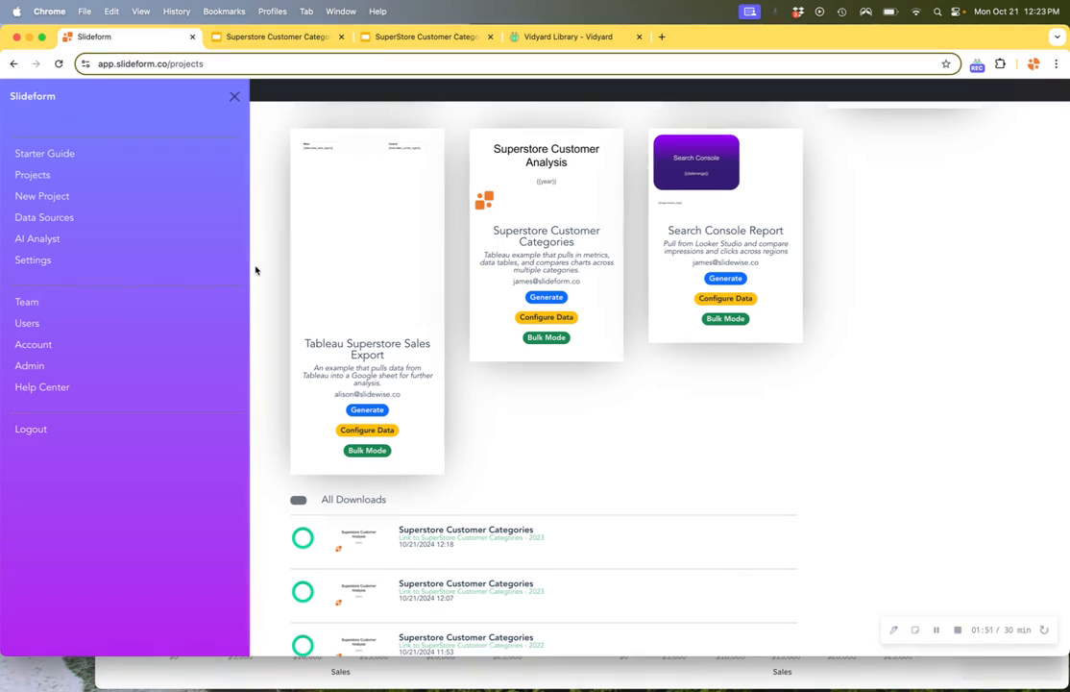
{"action": "left_click", "coordinate": [67, 218]}
{"action": "scroll", "coordinate": [286, 358], "scroll_direction": "down", "scroll_amount": 10}
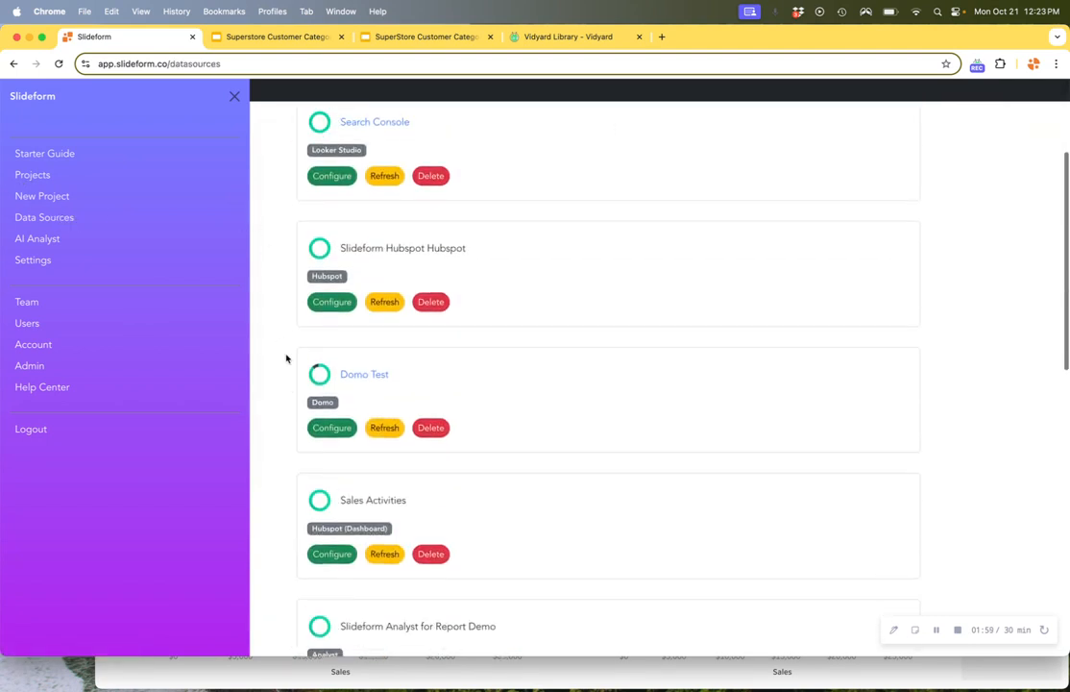
{"action": "scroll", "coordinate": [286, 358], "scroll_direction": "down", "scroll_amount": 5}
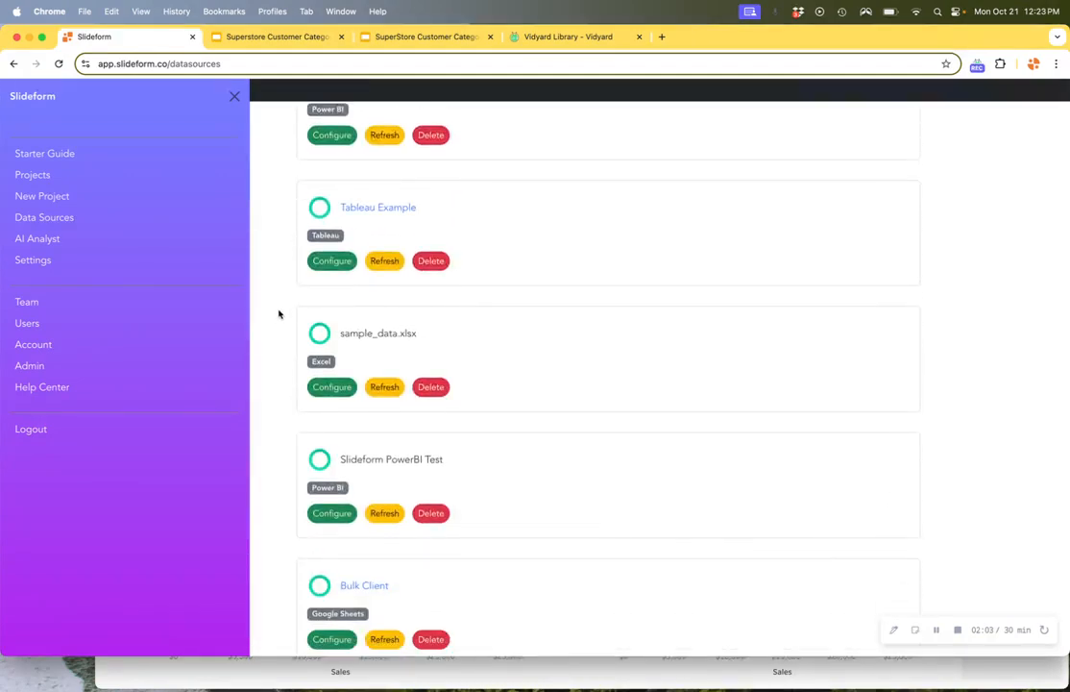
{"action": "left_click", "coordinate": [327, 265]}
{"action": "scroll", "coordinate": [288, 259], "scroll_direction": "up", "scroll_amount": 10}
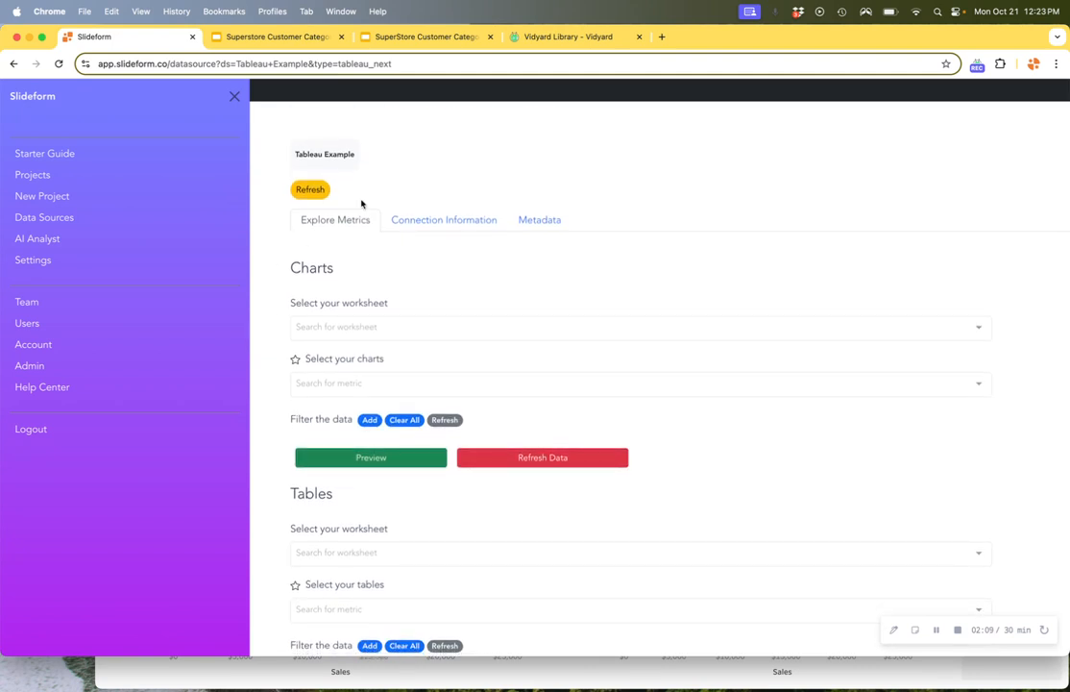
Choose the Customers worksheet for charts and preview its available charts.
{"action": "left_click", "coordinate": [382, 328]}
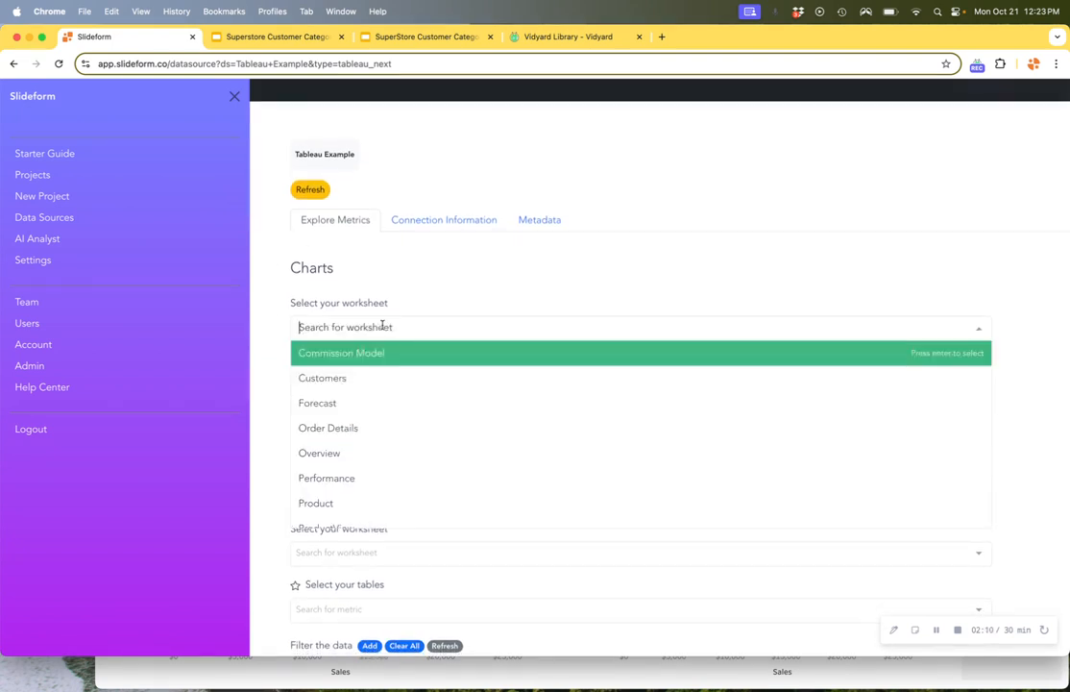
{"action": "left_click", "coordinate": [359, 377]}
{"action": "scroll", "coordinate": [257, 286], "scroll_direction": "down", "scroll_amount": 2}
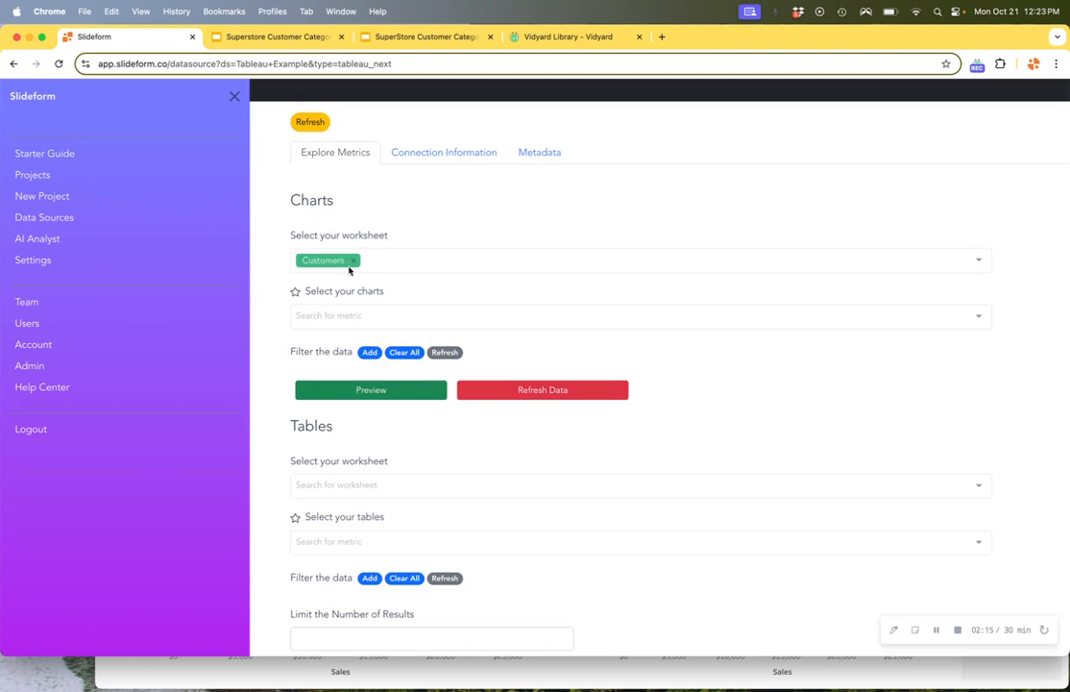
{"action": "left_click", "coordinate": [370, 389]}
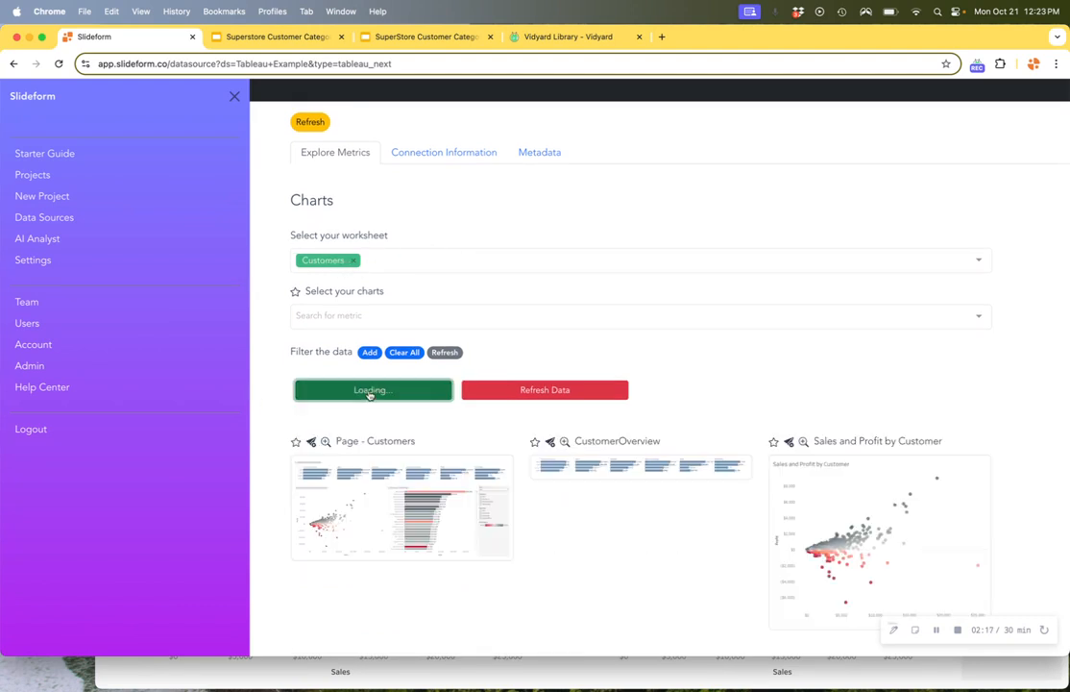
{"action": "scroll", "coordinate": [266, 372], "scroll_direction": "down", "scroll_amount": 6}
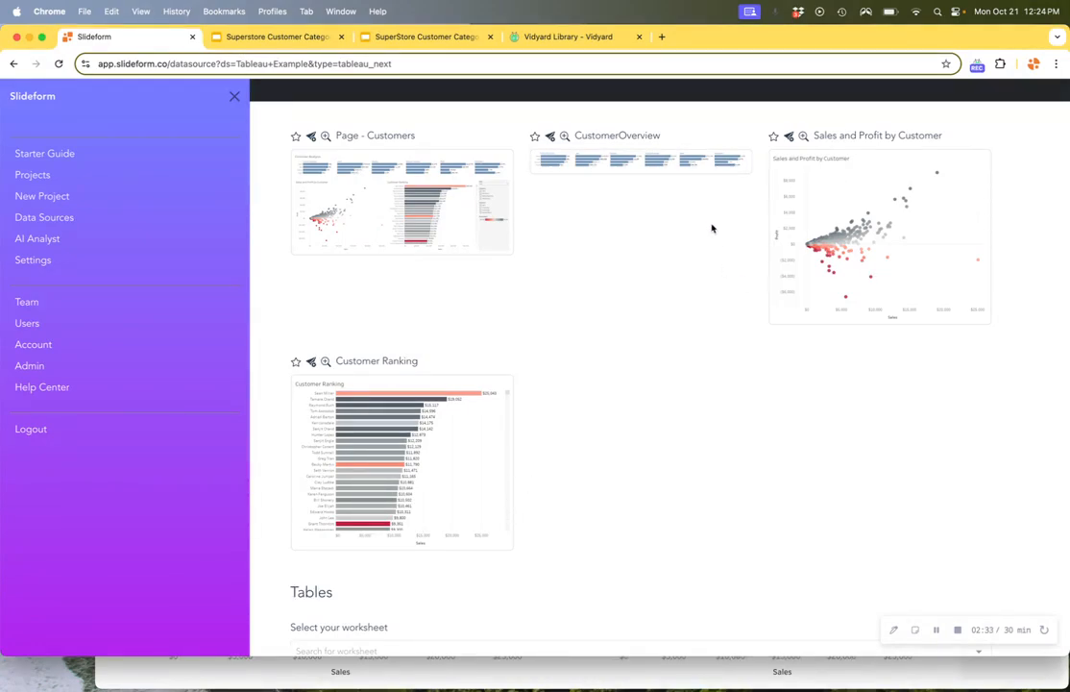
Enlarge the Customer Ranking chart preview, then close it without cropping.
{"action": "left_click", "coordinate": [326, 360]}
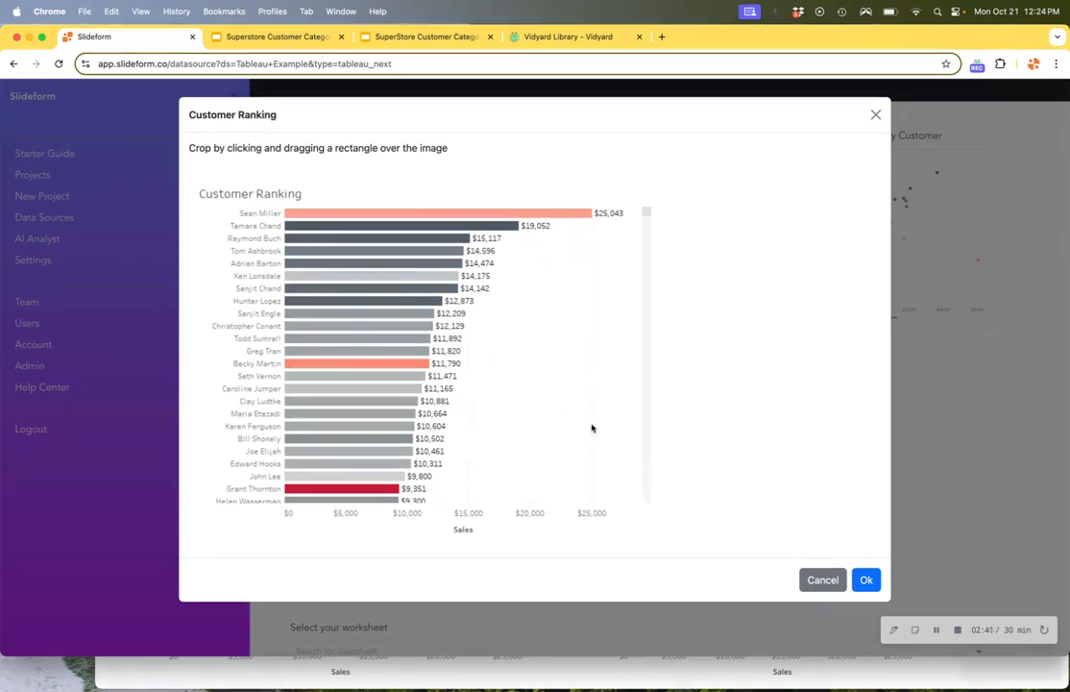
{"action": "left_click", "coordinate": [830, 582]}
{"action": "scroll", "coordinate": [623, 442], "scroll_direction": "up", "scroll_amount": 1}
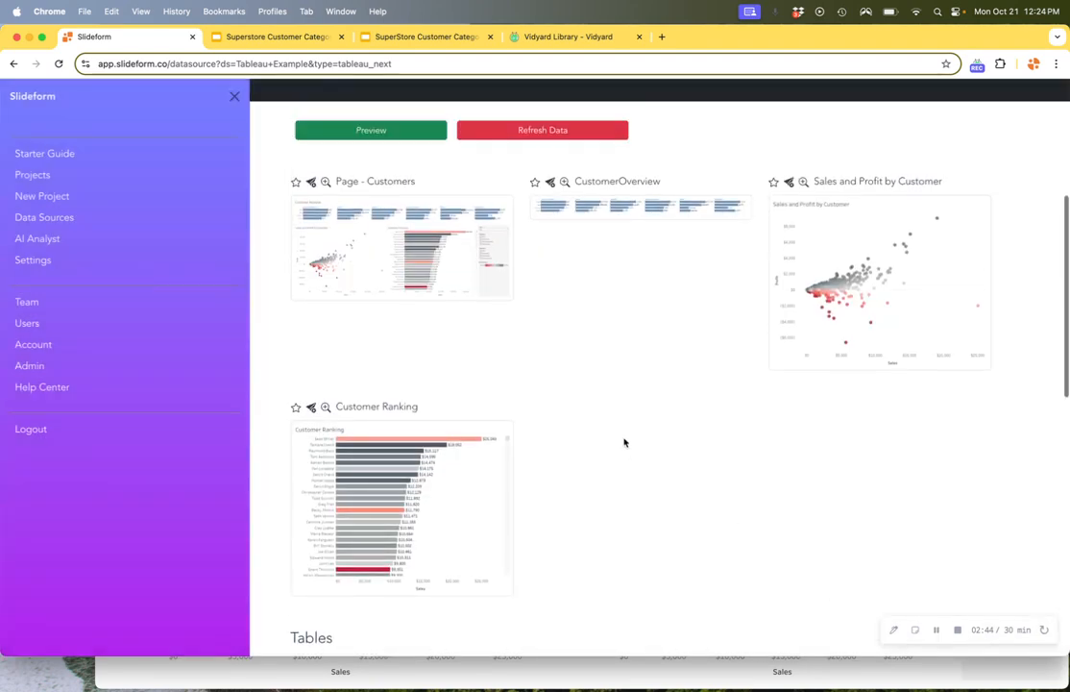
Choose the Customers worksheet for tables and look through its available tables without selecting one.
{"action": "scroll", "coordinate": [624, 442], "scroll_direction": "down", "scroll_amount": 5}
{"action": "scroll", "coordinate": [623, 441], "scroll_direction": "down", "scroll_amount": 4}
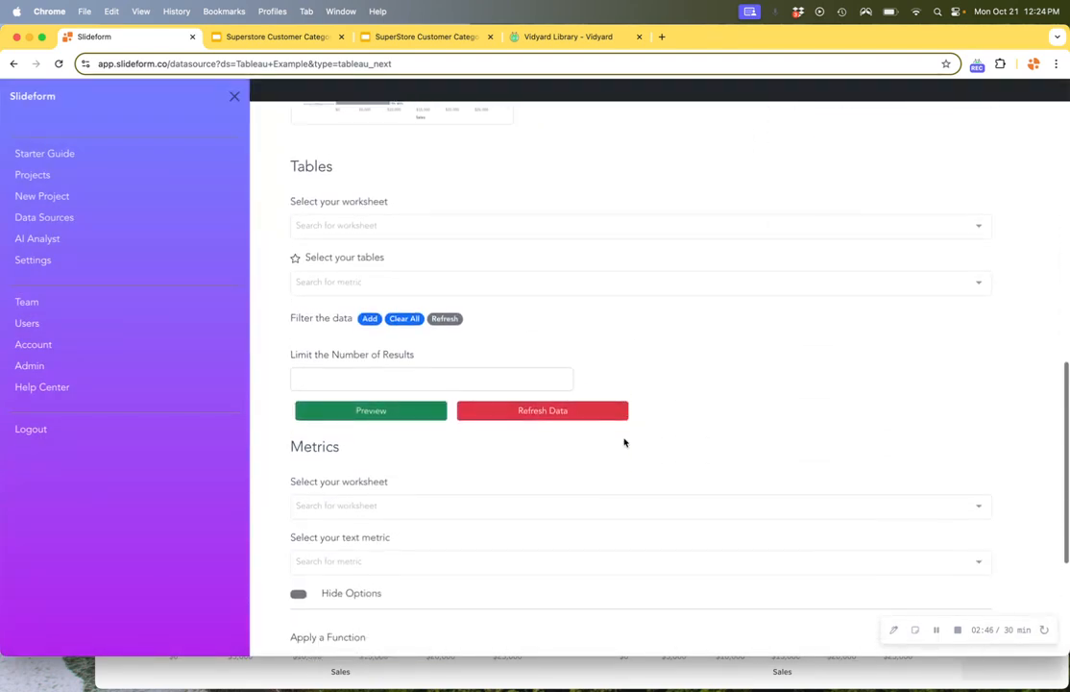
{"action": "left_click", "coordinate": [317, 217]}
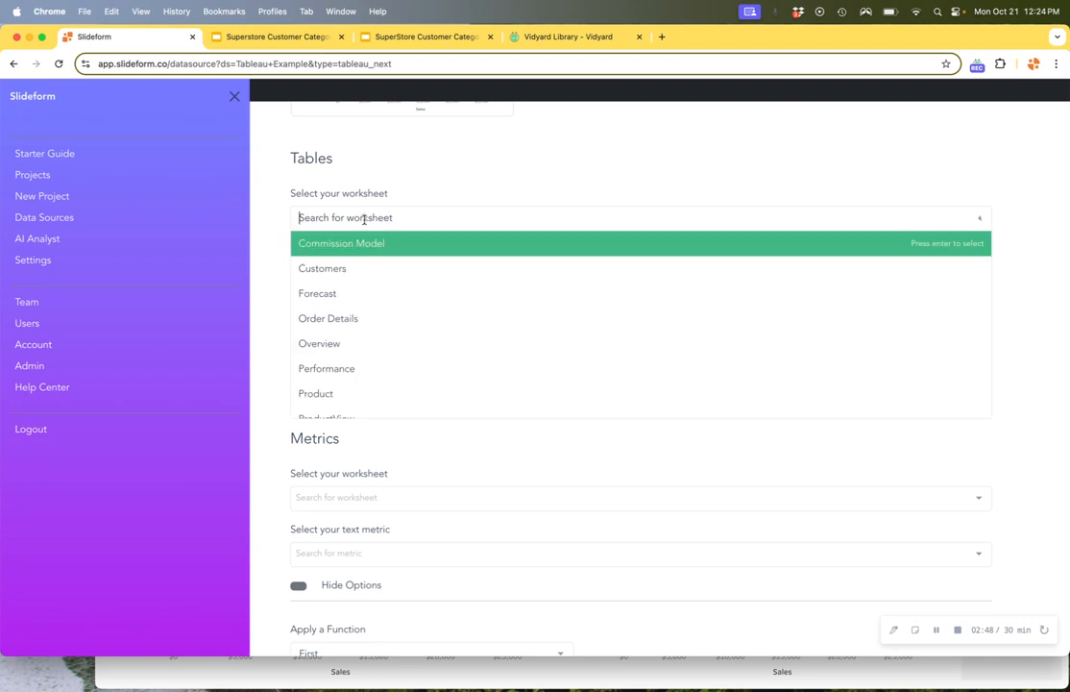
{"action": "left_click", "coordinate": [354, 269]}
{"action": "left_click", "coordinate": [339, 275]}
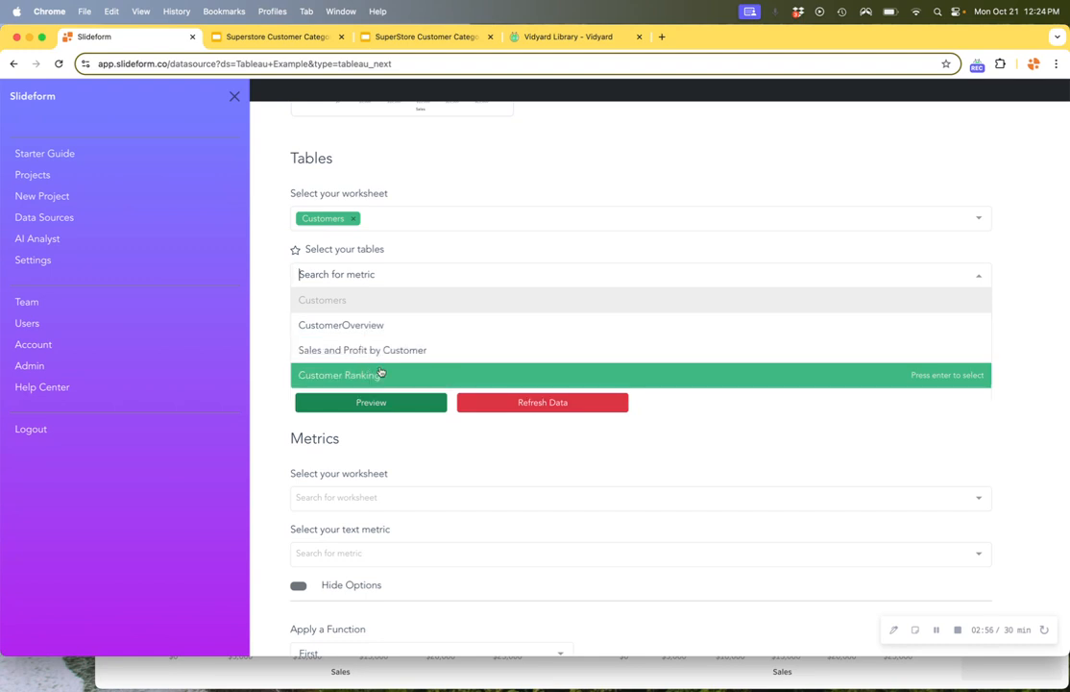
{"action": "left_click", "coordinate": [280, 320]}
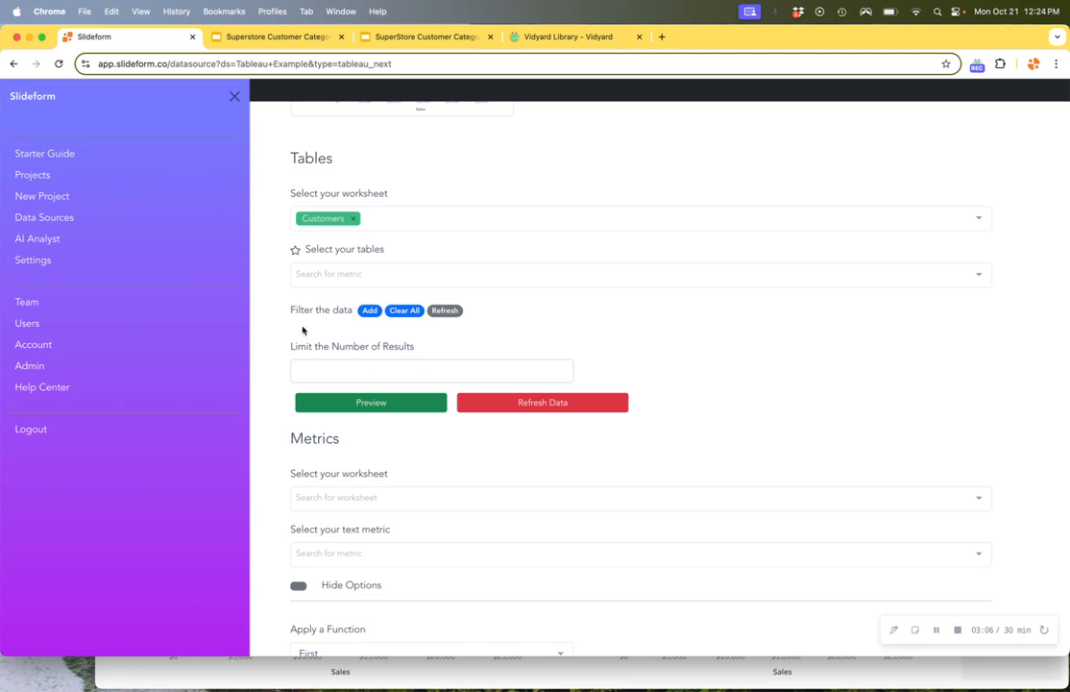
Return to the Slideform projects, then switch to the Superstore Customer Categories template in Google Slides and show its Sales Overview slide.
{"action": "left_click", "coordinate": [43, 175]}
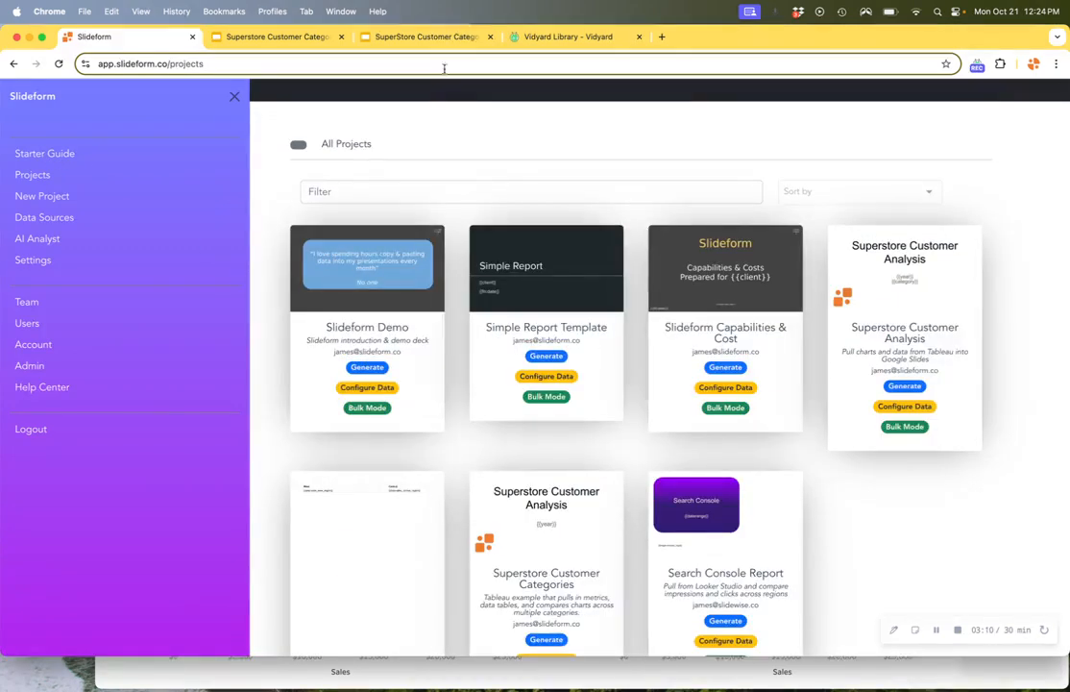
{"action": "left_click", "coordinate": [413, 38]}
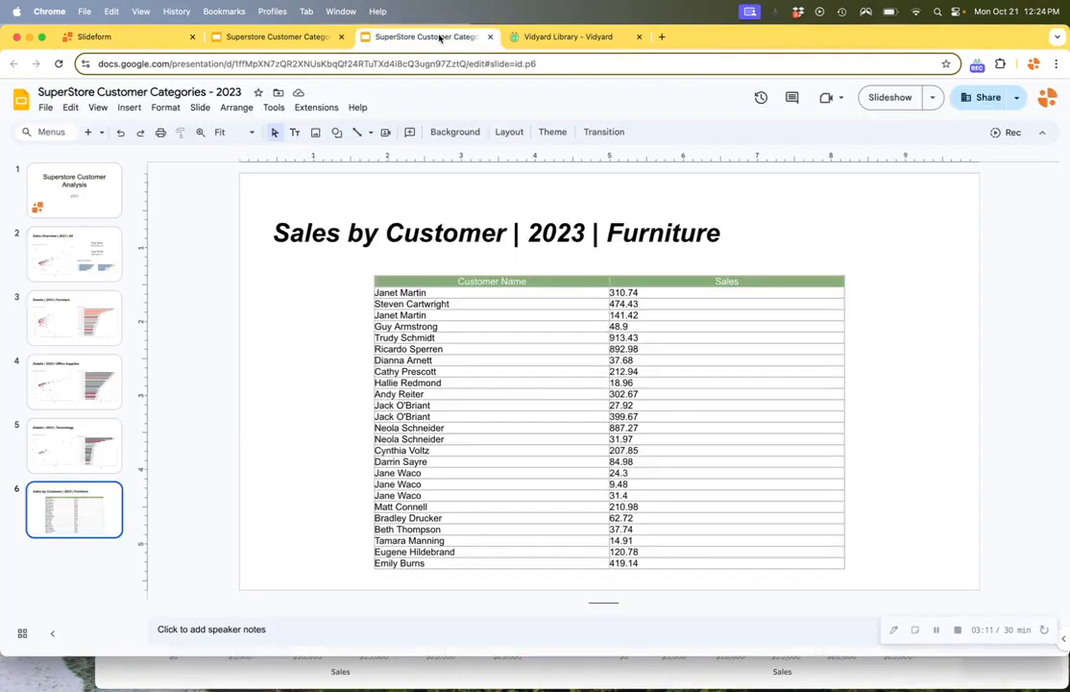
{"action": "left_click", "coordinate": [284, 39]}
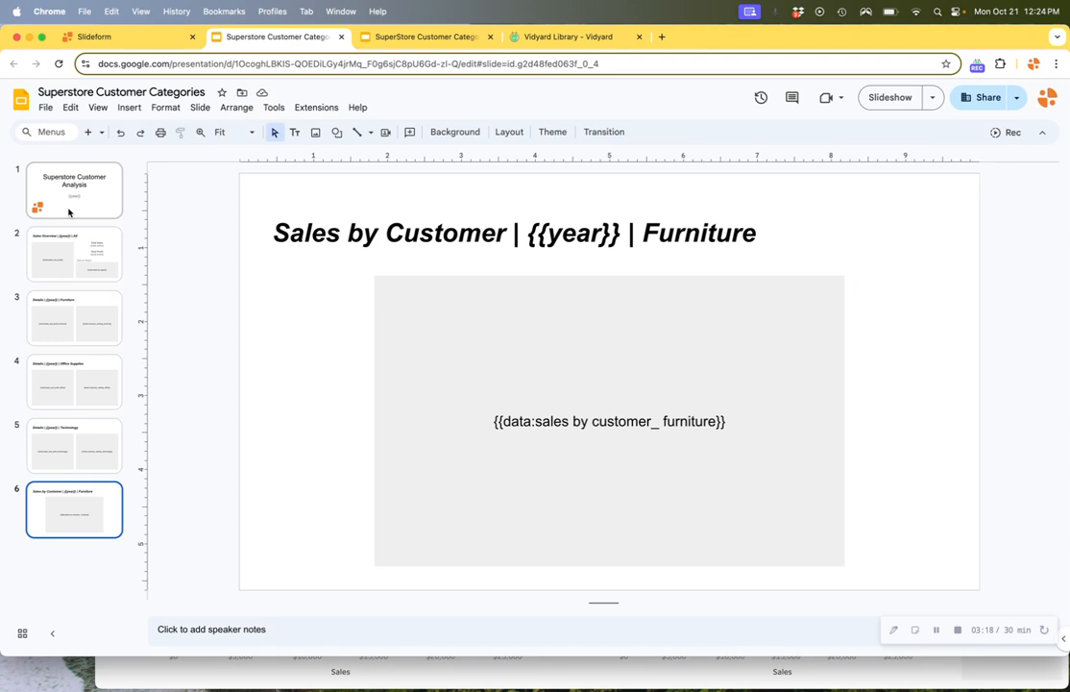
{"action": "left_click", "coordinate": [67, 248]}
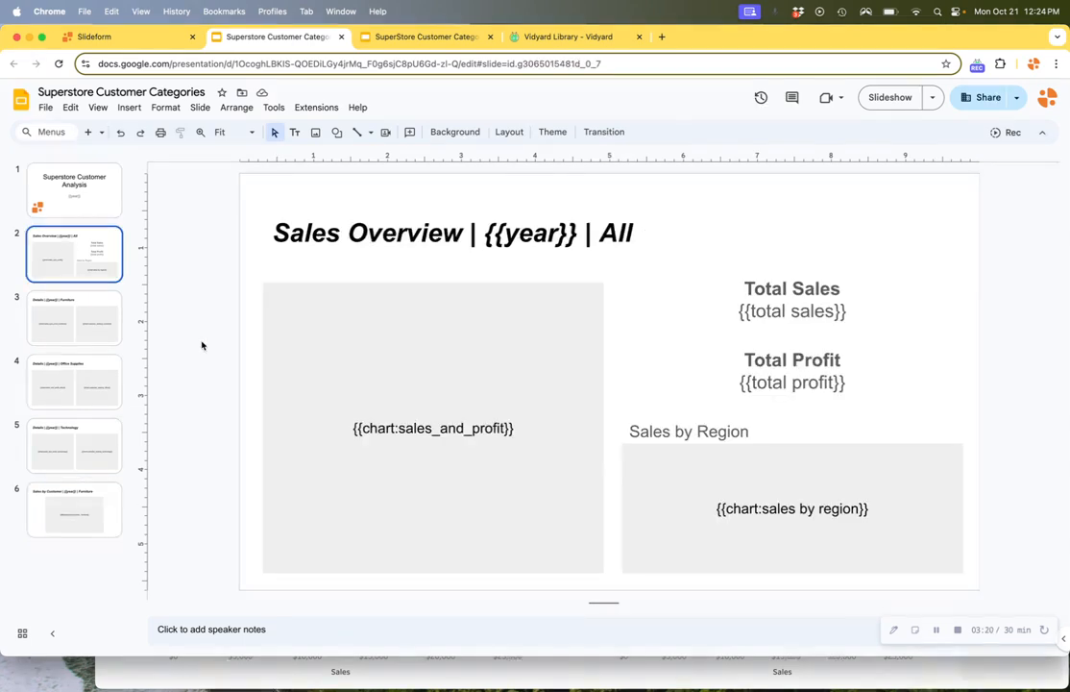